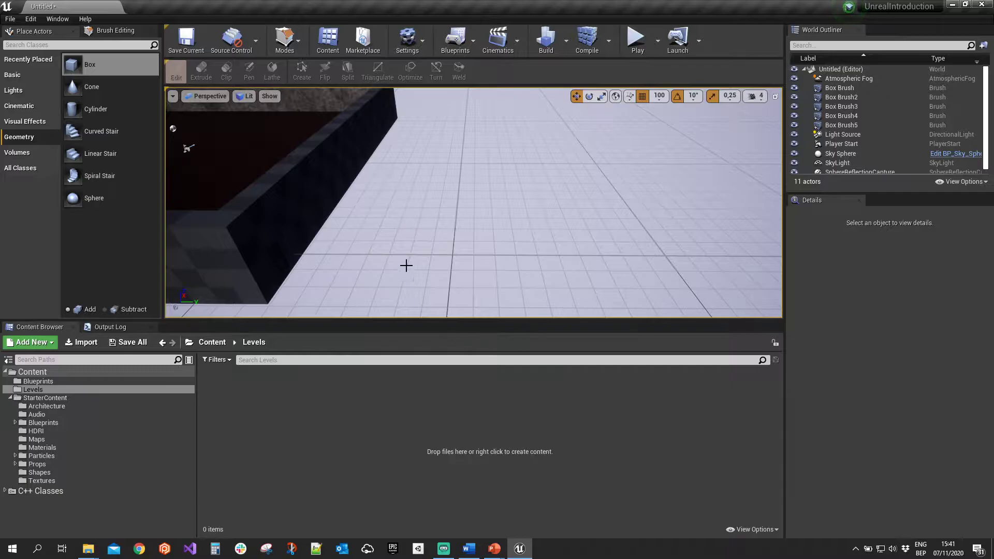
- Place an additive box brush on the floor beside the walled enclosure and lower it to Z 500
{"action": "right_click_drag", "start_coordinate": [359, 187], "coordinate": [346, 209]}
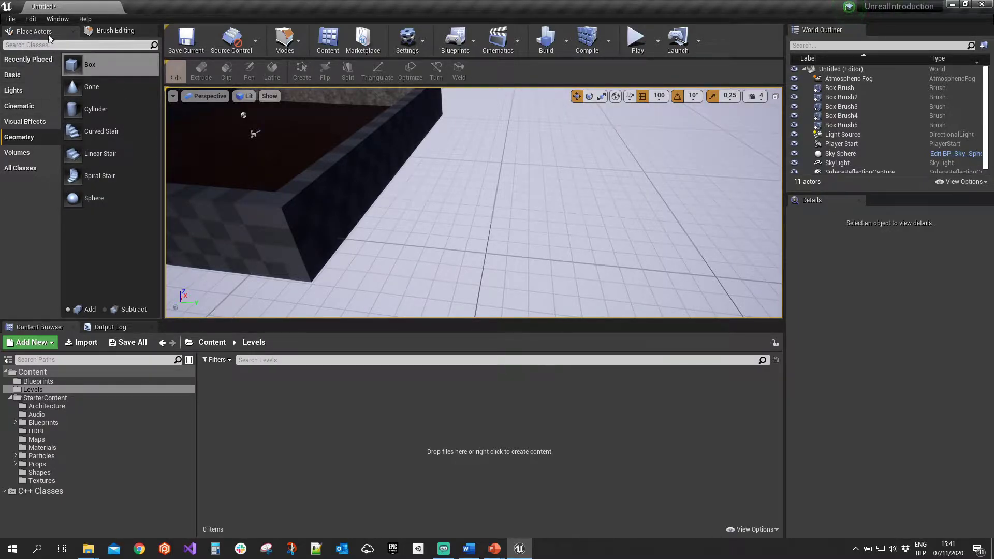
{"action": "mouse_move", "coordinate": [84, 66]}
{"action": "left_mouse_down"}
{"action": "mouse_move", "coordinate": [317, 162]}
{"action": "mouse_move", "coordinate": [561, 224]}
{"action": "left_mouse_up"}
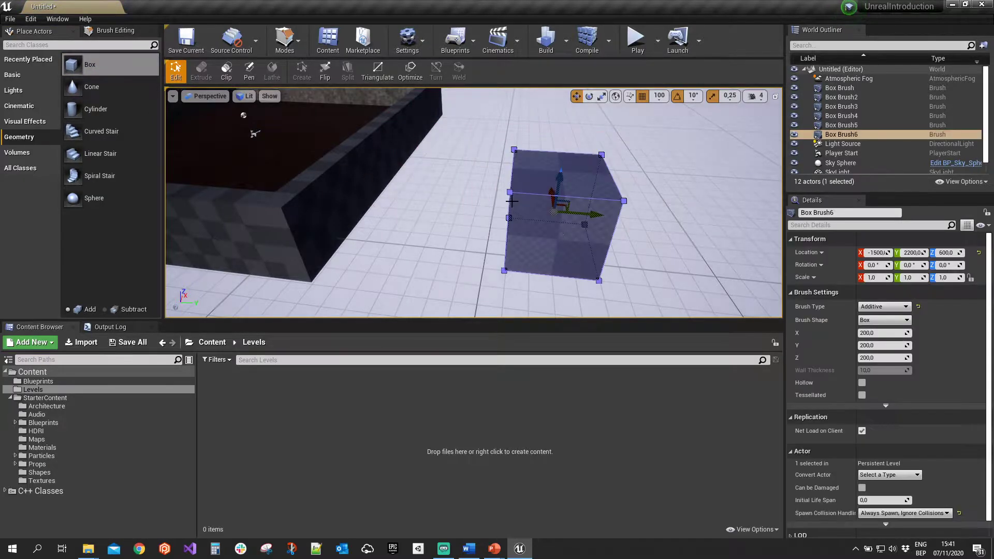
{"action": "mouse_move", "coordinate": [457, 212]}
{"action": "left_mouse_down"}
{"action": "mouse_move", "coordinate": [510, 204]}
{"action": "mouse_move", "coordinate": [474, 220]}
{"action": "left_mouse_up"}
{"action": "key", "text": "f"}
{"action": "scroll", "coordinate": [456, 212], "scroll_direction": "down", "scroll_amount": 3}
{"action": "left_click_drag", "start_coordinate": [565, 223], "coordinate": [516, 243], "text": "alt"}
{"action": "mouse_move", "coordinate": [517, 243]}
{"action": "middle_mouse_down", "text": "alt"}
{"action": "mouse_move", "coordinate": [545, 243]}
{"action": "mouse_move", "coordinate": [517, 199]}
{"action": "middle_mouse_up", "text": "alt"}
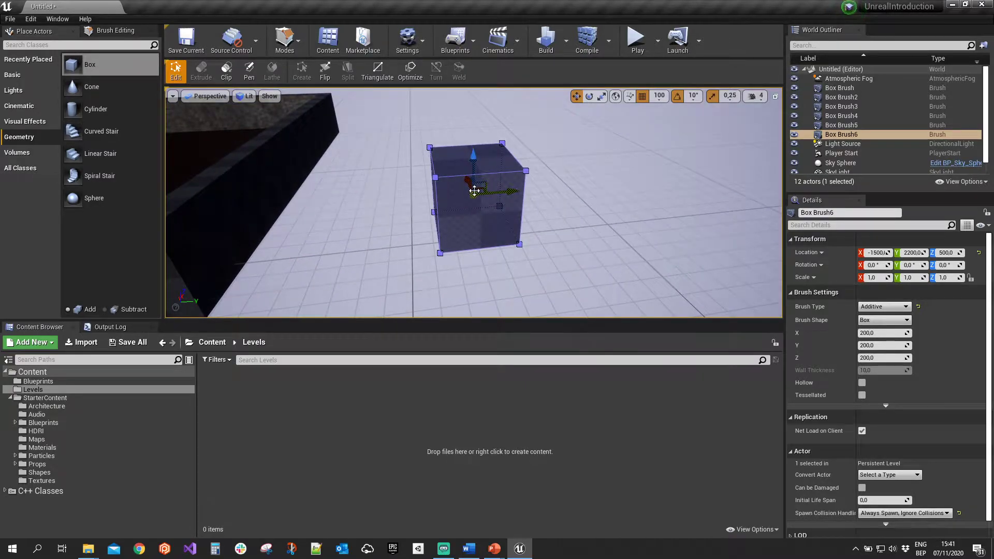
{"action": "scroll", "coordinate": [517, 187], "scroll_direction": "down", "scroll_amount": 1}
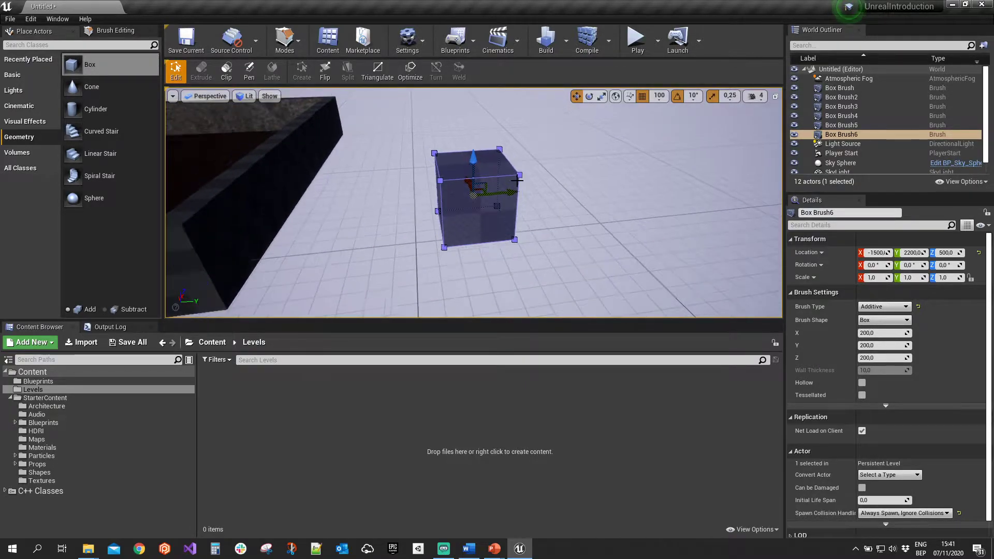
- Review the lighting and geometry build options, and search the Editor Preferences for "build"
{"action": "left_click", "coordinate": [565, 40]}
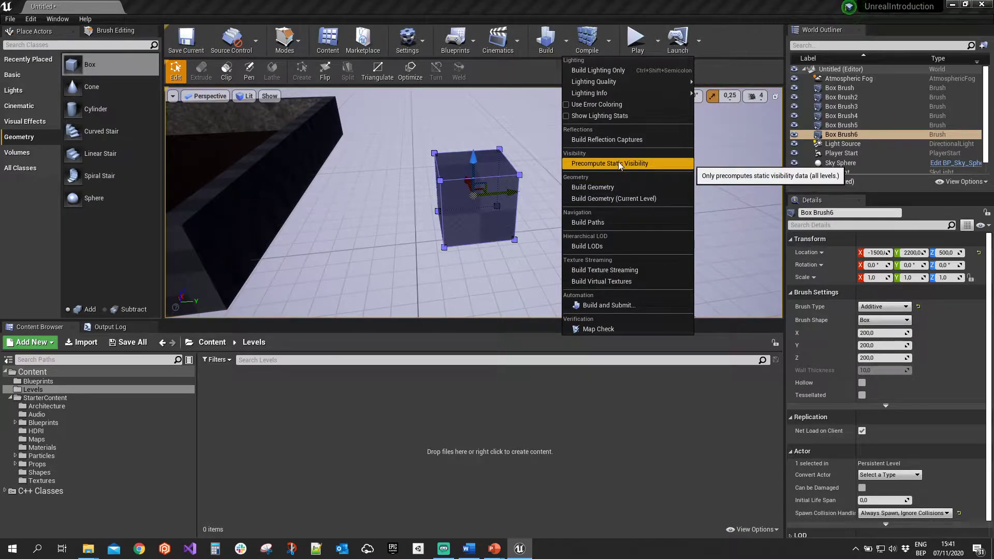
{"action": "mouse_move", "coordinate": [619, 82]}
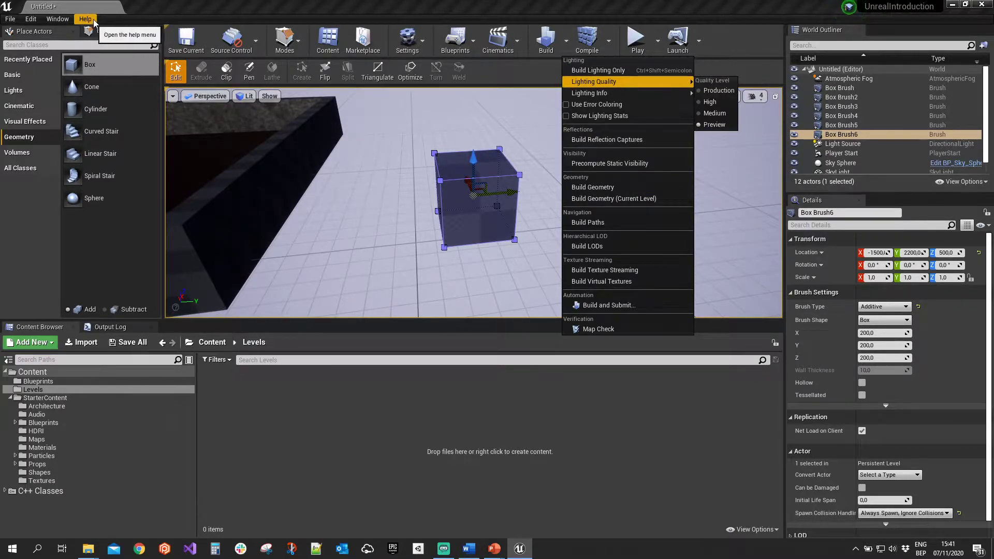
{"action": "left_click", "coordinate": [31, 19]}
{"action": "left_click", "coordinate": [31, 19]}
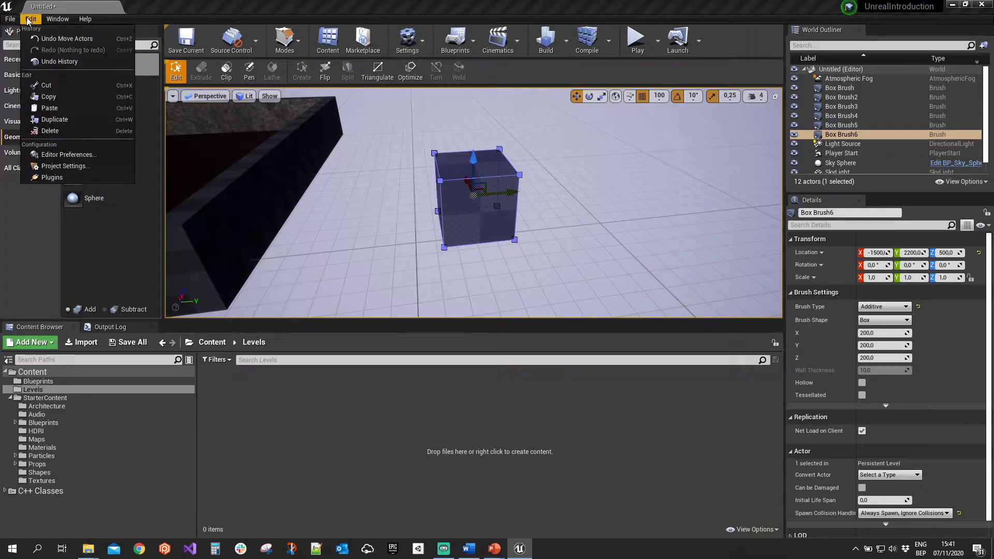
{"action": "left_click", "coordinate": [79, 155]}
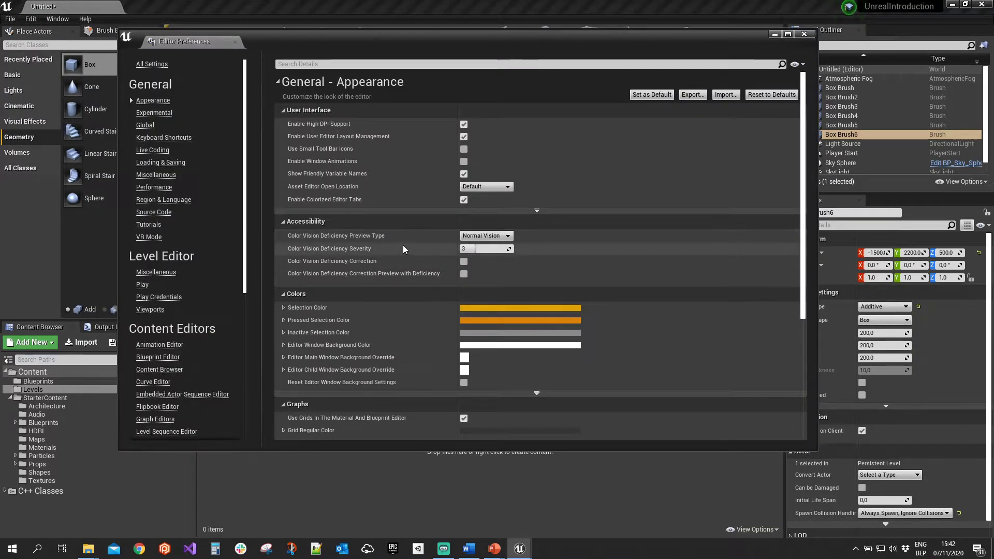
{"action": "left_click", "coordinate": [514, 63]}
{"action": "type", "text": "build"}
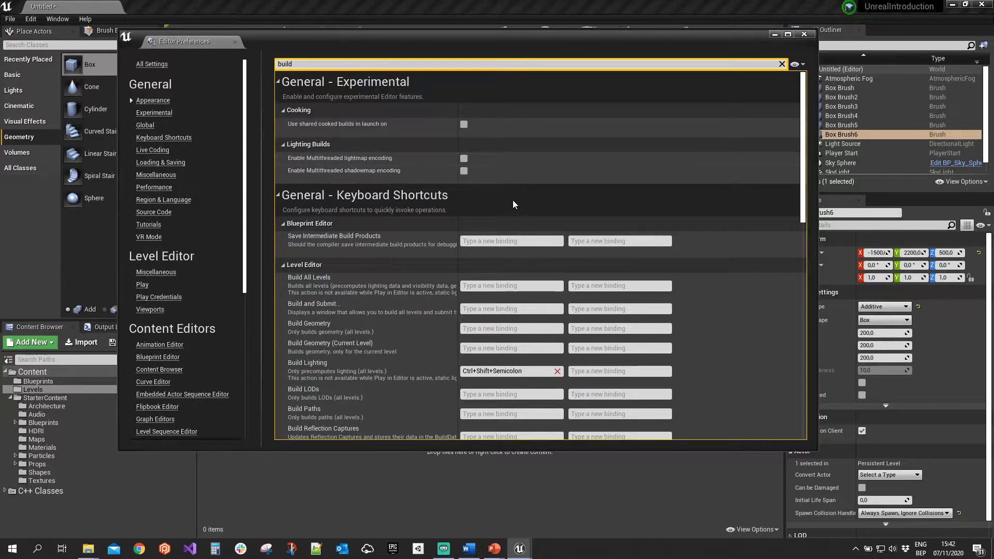
{"action": "scroll", "coordinate": [418, 279], "scroll_direction": "down", "scroll_amount": 5}
{"action": "scroll", "coordinate": [413, 273], "scroll_direction": "down", "scroll_amount": 6}
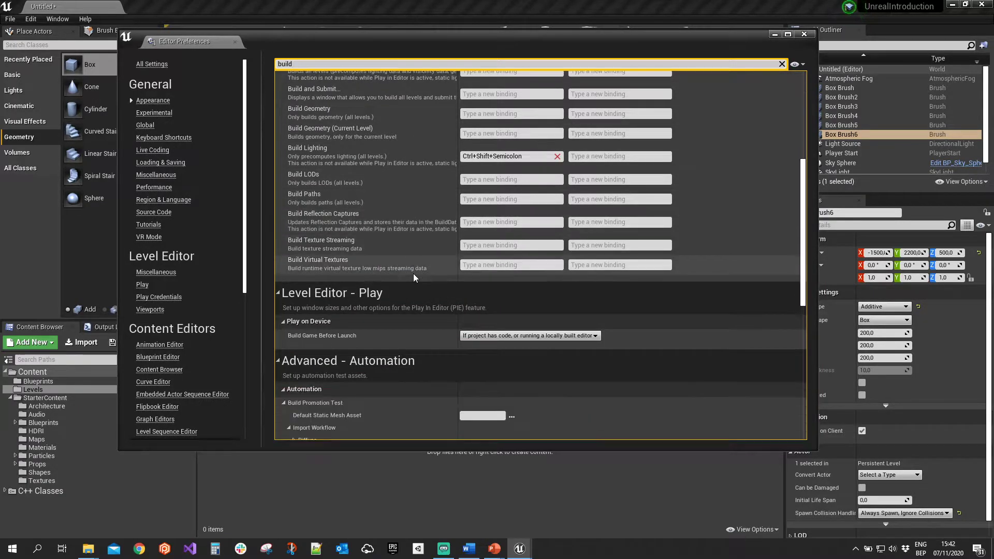
{"action": "scroll", "coordinate": [411, 271], "scroll_direction": "up", "scroll_amount": 7}
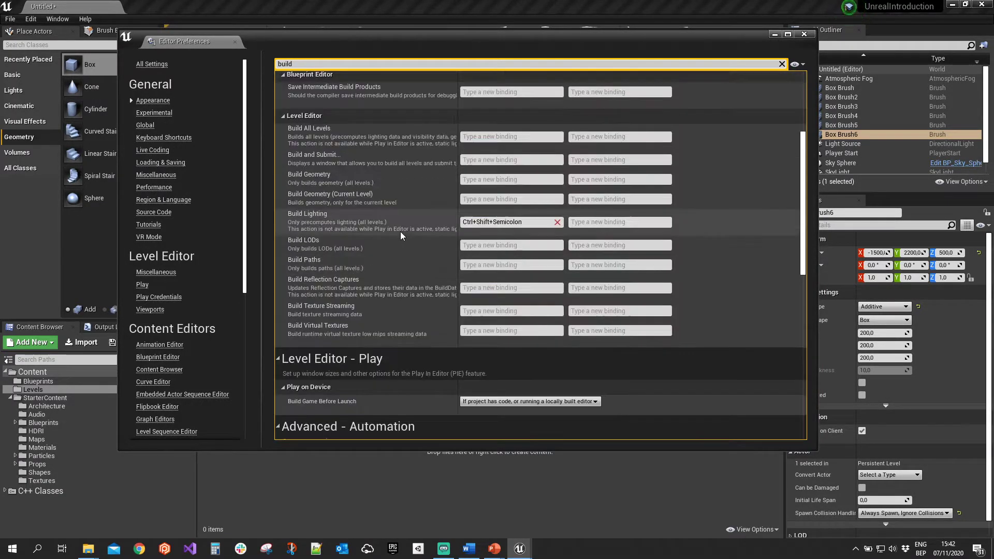
- Search the Editor Preferences for "bsp" to review the automatic BSP update setting, and close the preferences
{"action": "double_click", "coordinate": [299, 62]}
{"action": "type", "text": "bsp"}
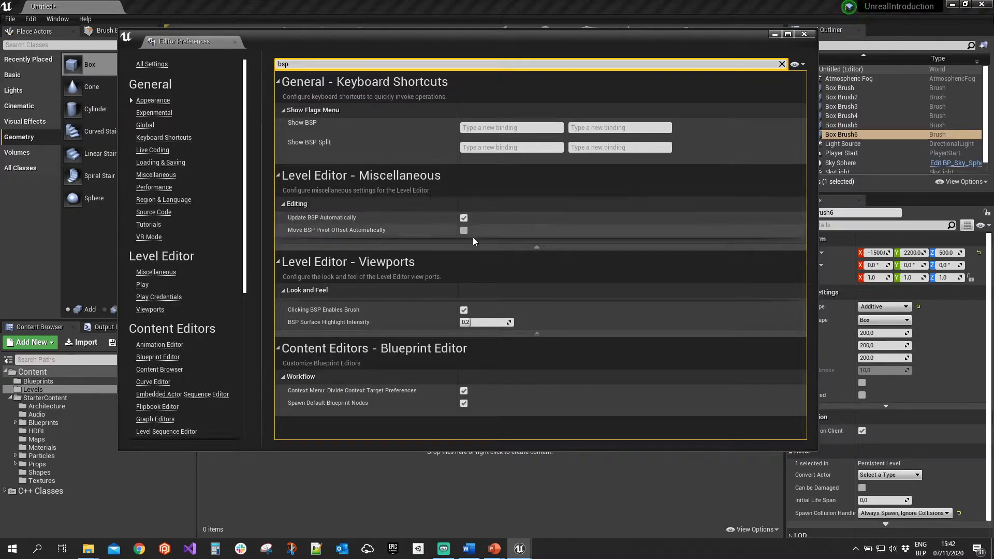
{"action": "left_click", "coordinate": [806, 34]}
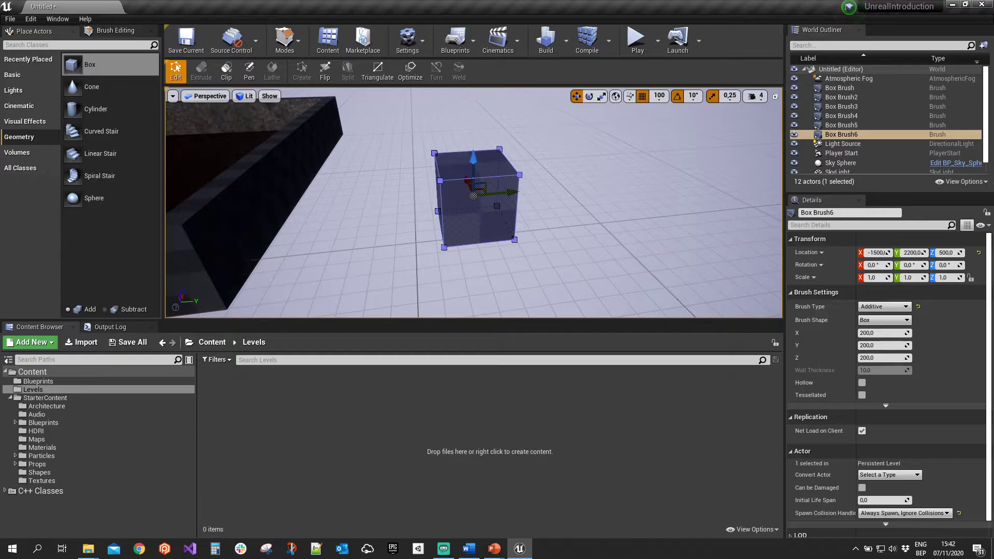
- Examine the new box brush from several sides and check which editor mode is active
{"action": "mouse_move", "coordinate": [393, 171]}
{"action": "left_mouse_down", "text": "alt"}
{"action": "mouse_move", "coordinate": [326, 139]}
{"action": "mouse_move", "coordinate": [171, 106]}
{"action": "mouse_move", "coordinate": [357, 130]}
{"action": "mouse_move", "coordinate": [408, 169]}
{"action": "mouse_move", "coordinate": [438, 155]}
{"action": "mouse_move", "coordinate": [448, 134]}
{"action": "mouse_move", "coordinate": [452, 164]}
{"action": "mouse_move", "coordinate": [456, 155]}
{"action": "left_mouse_up", "text": "alt"}
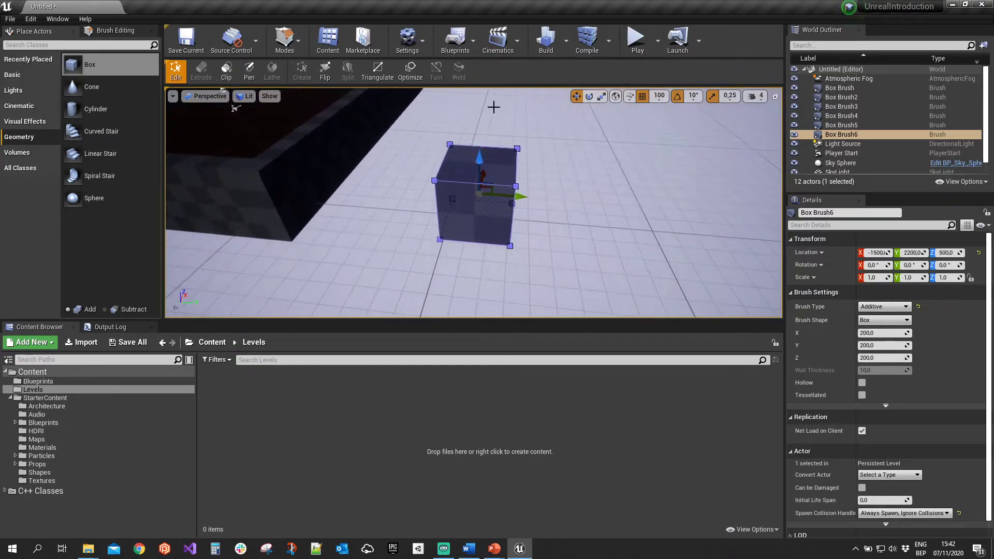
{"action": "left_click_drag", "start_coordinate": [599, 173], "coordinate": [569, 163], "text": "alt"}
{"action": "left_click_drag", "start_coordinate": [399, 147], "coordinate": [399, 147], "text": "alt"}
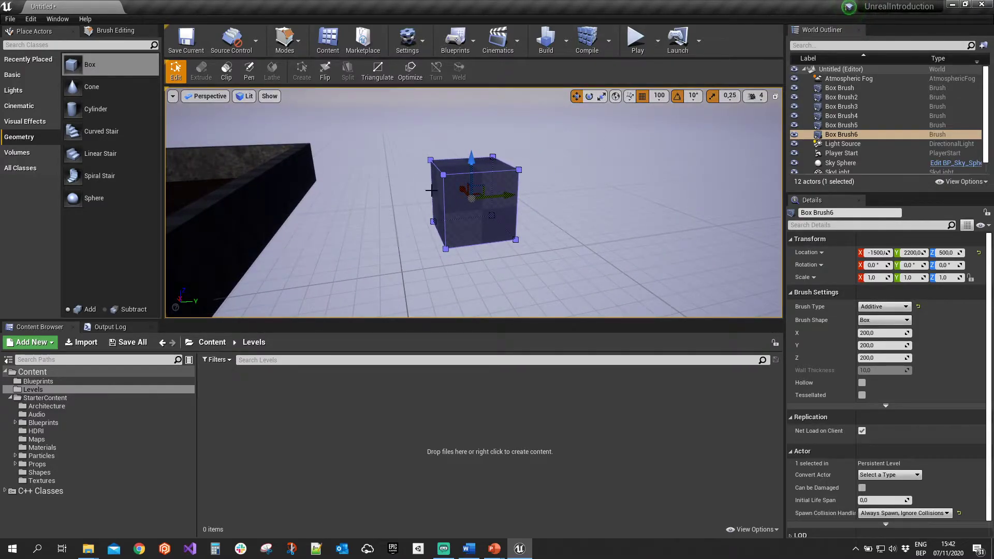
{"action": "left_click_drag", "start_coordinate": [409, 189], "coordinate": [379, 188], "text": "alt"}
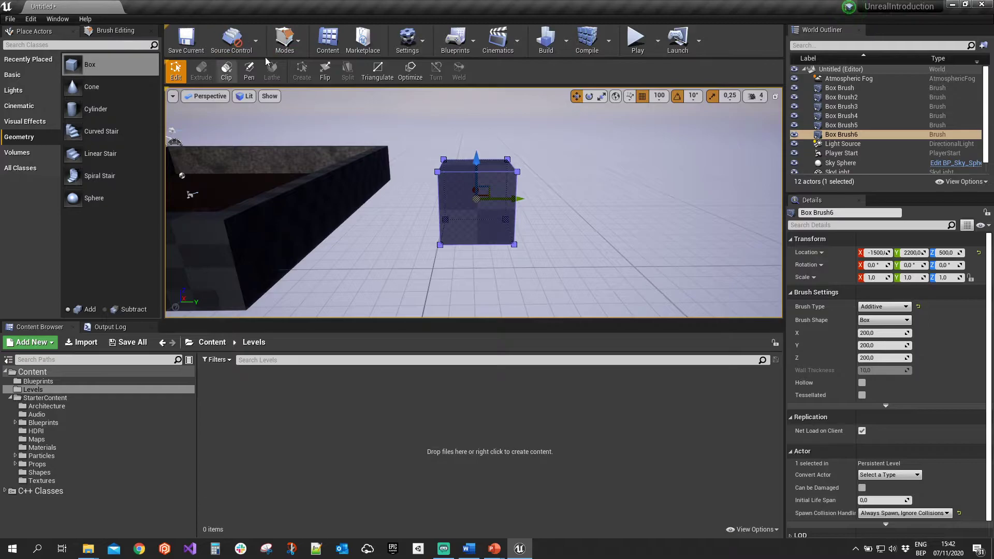
{"action": "left_click", "coordinate": [288, 41]}
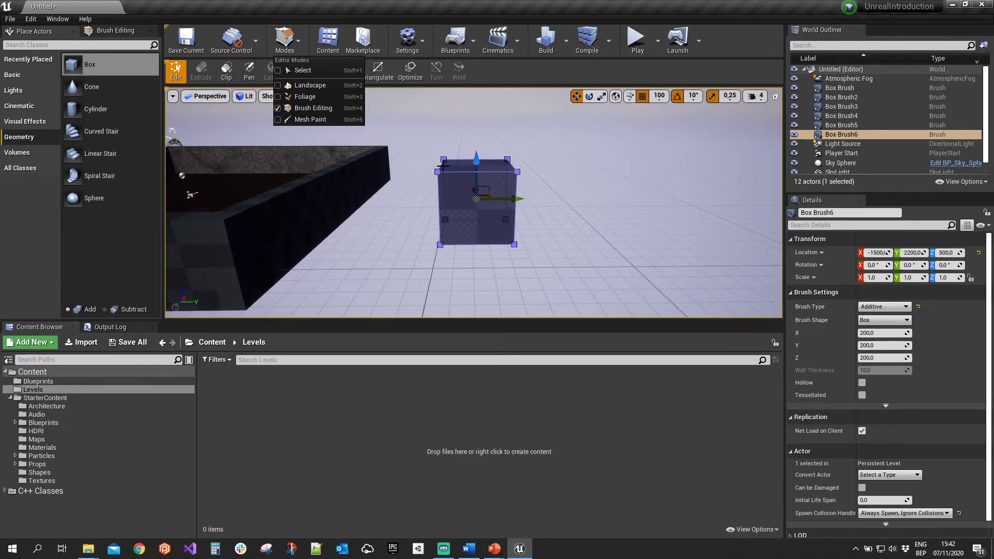
{"action": "left_click_drag", "start_coordinate": [557, 172], "coordinate": [479, 205], "text": "alt"}
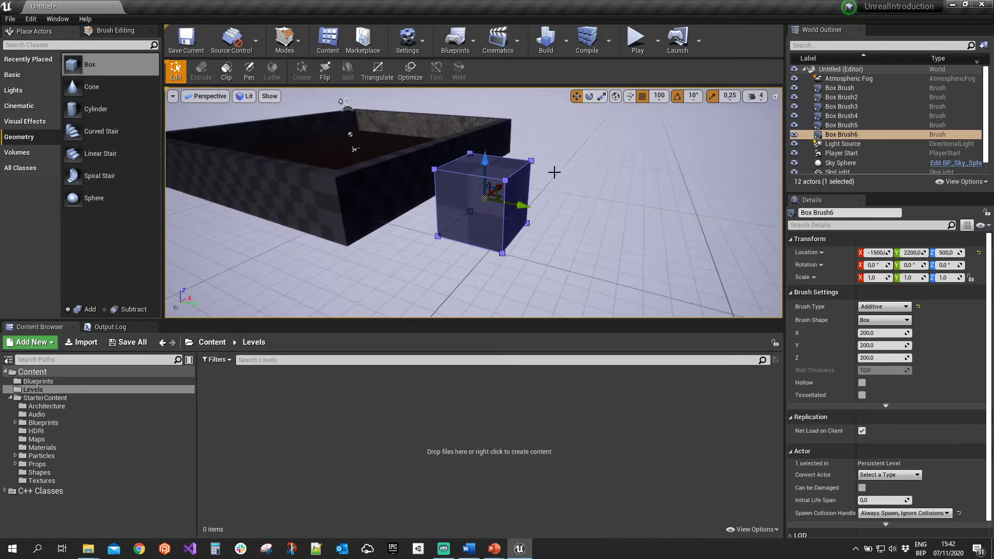
- Move the box brush's side face facing away from the enclosure inward along Y to about half the box's width
{"action": "left_click", "coordinate": [525, 178]}
{"action": "mouse_move", "coordinate": [561, 214]}
{"action": "left_mouse_down"}
{"action": "mouse_move", "coordinate": [606, 227]}
{"action": "mouse_move", "coordinate": [518, 207]}
{"action": "left_mouse_up"}
{"action": "left_click_drag", "start_coordinate": [568, 233], "coordinate": [469, 162], "text": "alt"}
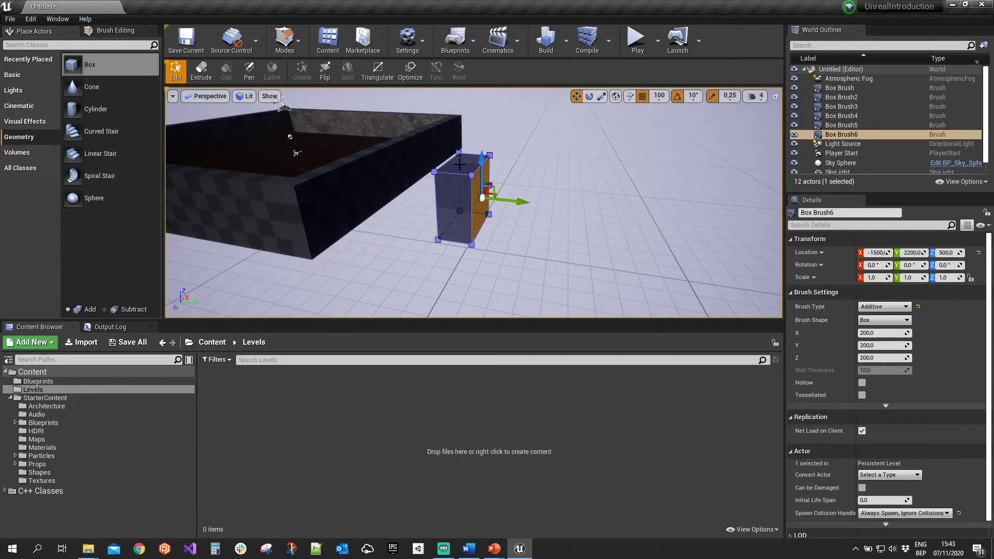
- Select the four corner vertices on the box's side away from the enclosure and stretch them outward along Y into a long block
{"action": "left_click", "coordinate": [471, 176]}
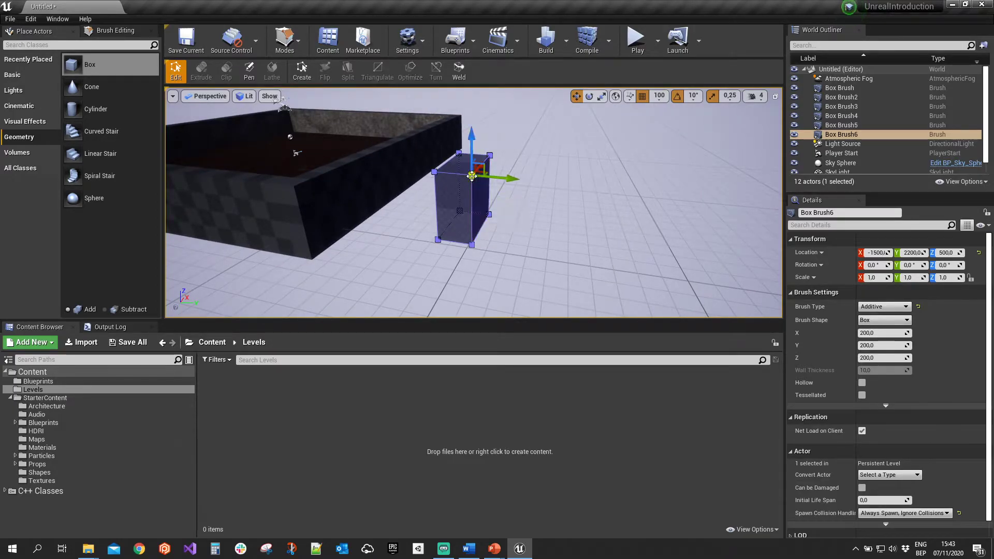
{"action": "left_click", "coordinate": [472, 244]}
{"action": "mouse_move", "coordinate": [515, 195]}
{"action": "left_mouse_down", "text": "alt"}
{"action": "mouse_move", "coordinate": [480, 166]}
{"action": "mouse_move", "coordinate": [520, 180]}
{"action": "mouse_move", "coordinate": [514, 141]}
{"action": "mouse_move", "coordinate": [497, 150]}
{"action": "mouse_move", "coordinate": [517, 146]}
{"action": "mouse_move", "coordinate": [505, 147]}
{"action": "mouse_move", "coordinate": [520, 164]}
{"action": "left_mouse_up", "text": "alt"}
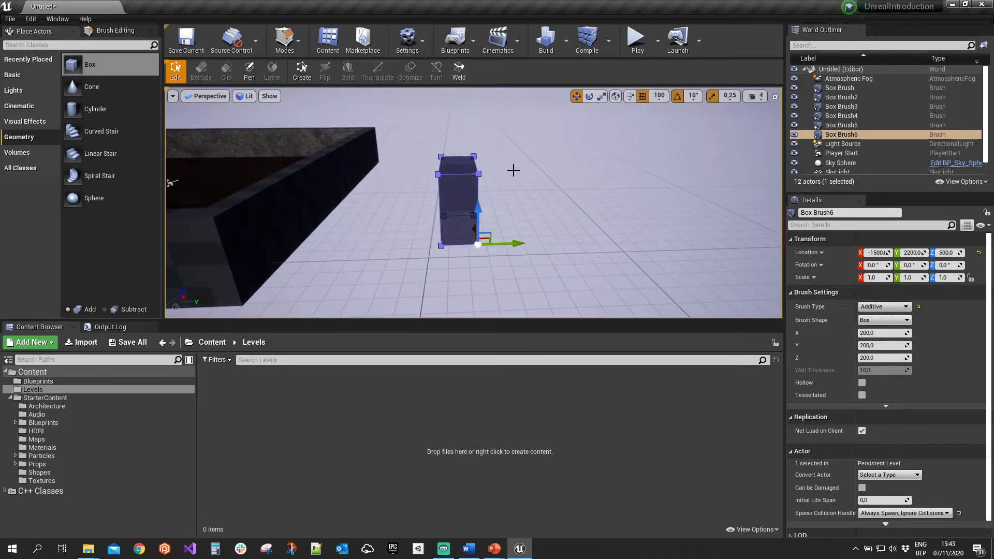
{"action": "left_click_drag", "start_coordinate": [474, 267], "coordinate": [468, 277], "text": "ctrl+alt"}
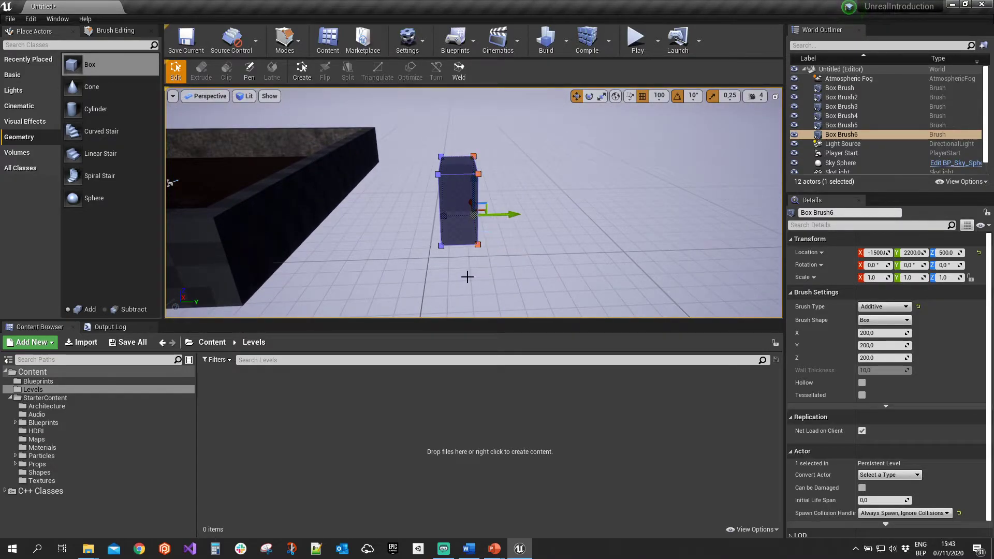
{"action": "left_click_drag", "start_coordinate": [510, 214], "coordinate": [668, 213]}
- Select the block's four upper vertices, lower them to about half the block's height, and deselect the brush
{"action": "left_click_drag", "start_coordinate": [416, 213], "coordinate": [454, 193], "text": "alt"}
{"action": "left_click_drag", "start_coordinate": [521, 189], "coordinate": [666, 195], "text": "ctrl+alt"}
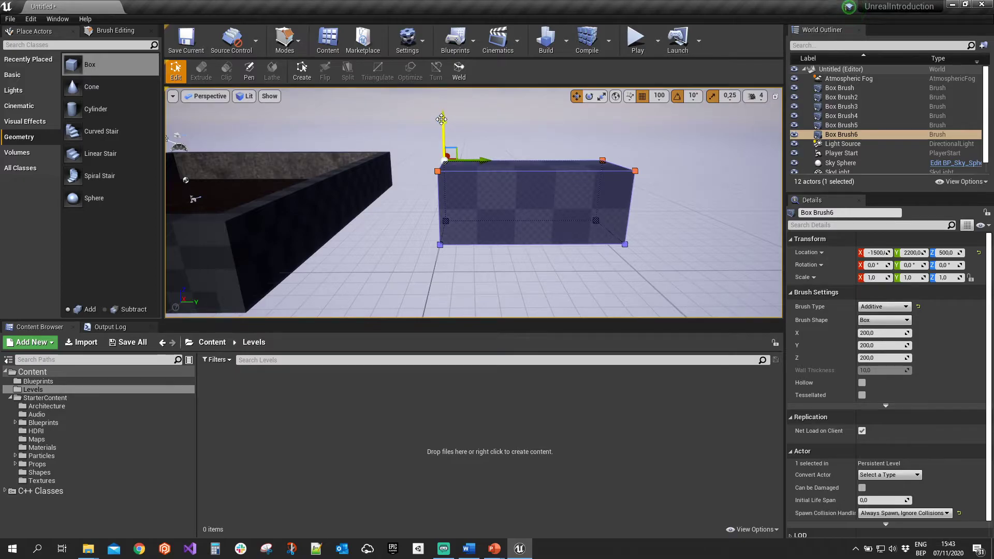
{"action": "left_click_drag", "start_coordinate": [442, 119], "coordinate": [446, 160]}
{"action": "mouse_move", "coordinate": [446, 161]}
{"action": "left_mouse_down", "text": "alt"}
{"action": "mouse_move", "coordinate": [456, 178]}
{"action": "mouse_move", "coordinate": [559, 182]}
{"action": "mouse_move", "coordinate": [461, 156]}
{"action": "mouse_move", "coordinate": [439, 184]}
{"action": "mouse_move", "coordinate": [445, 229]}
{"action": "left_mouse_up", "text": "alt"}
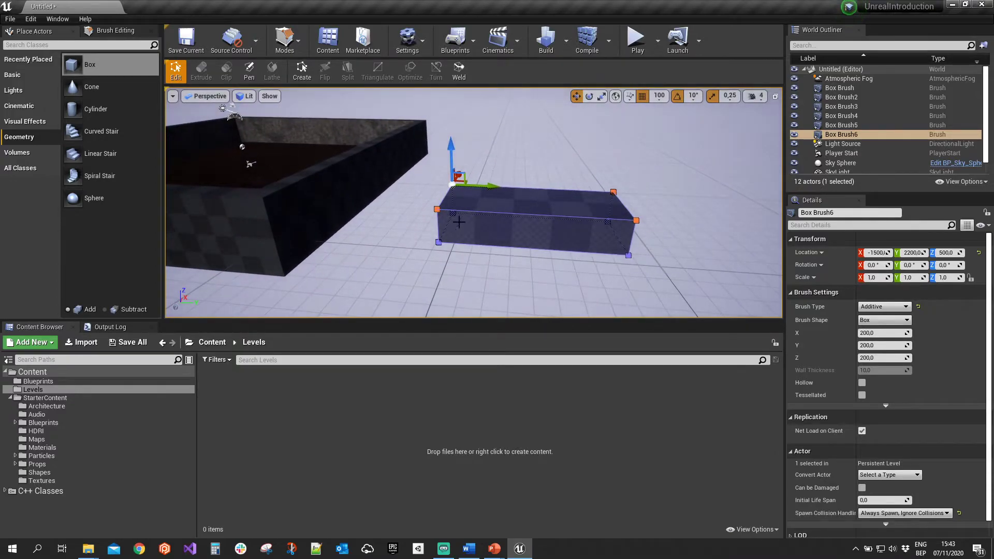
{"action": "left_click_drag", "start_coordinate": [414, 191], "coordinate": [479, 130], "text": "alt"}
{"action": "left_click", "coordinate": [479, 130]}
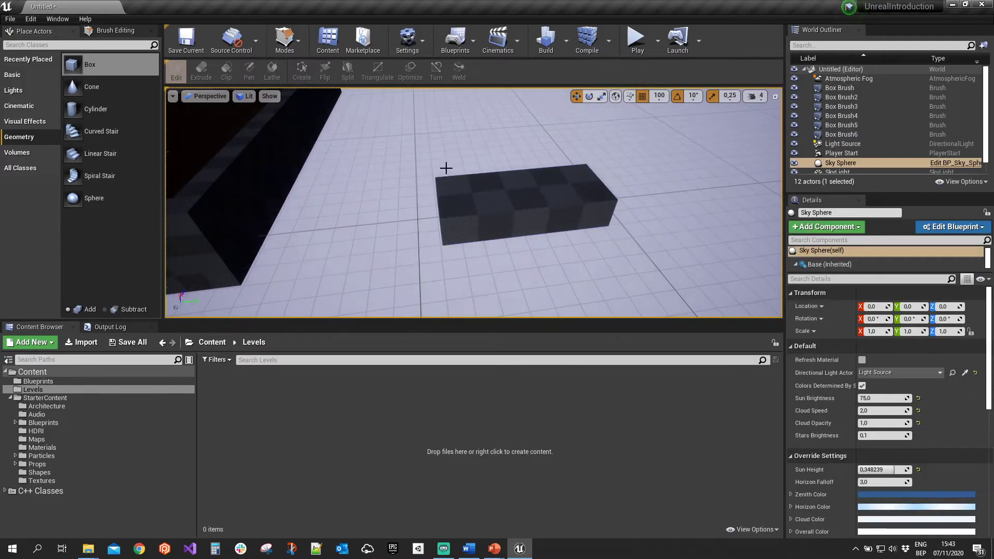
- Select the block's top face and individual corner vertices in turn to compare where the pivot sits
{"action": "left_click", "coordinate": [481, 179]}
{"action": "scroll", "coordinate": [476, 200], "scroll_direction": "up", "scroll_amount": 3}
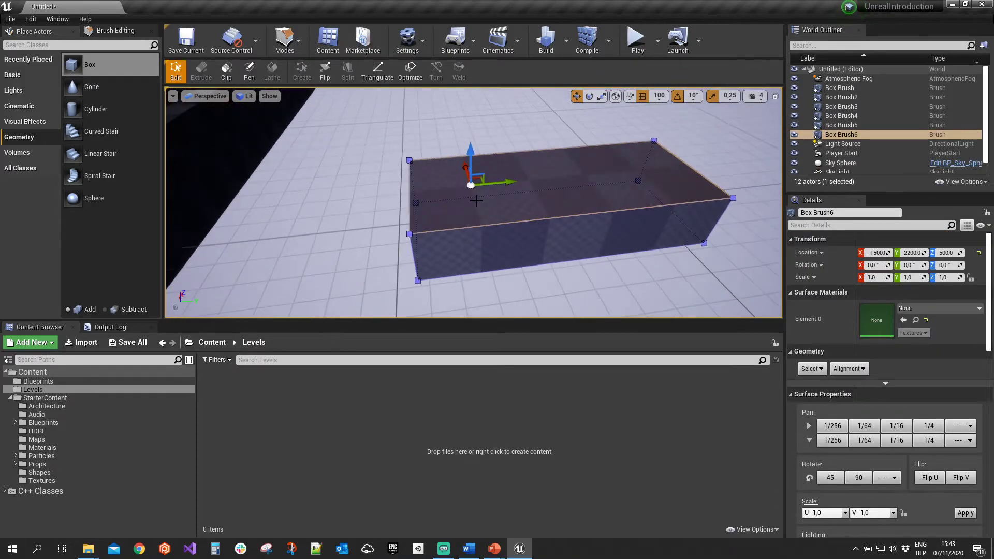
{"action": "mouse_move", "coordinate": [463, 206]}
{"action": "left_mouse_down", "text": "alt"}
{"action": "mouse_move", "coordinate": [526, 207]}
{"action": "mouse_move", "coordinate": [440, 155]}
{"action": "left_mouse_up", "text": "alt"}
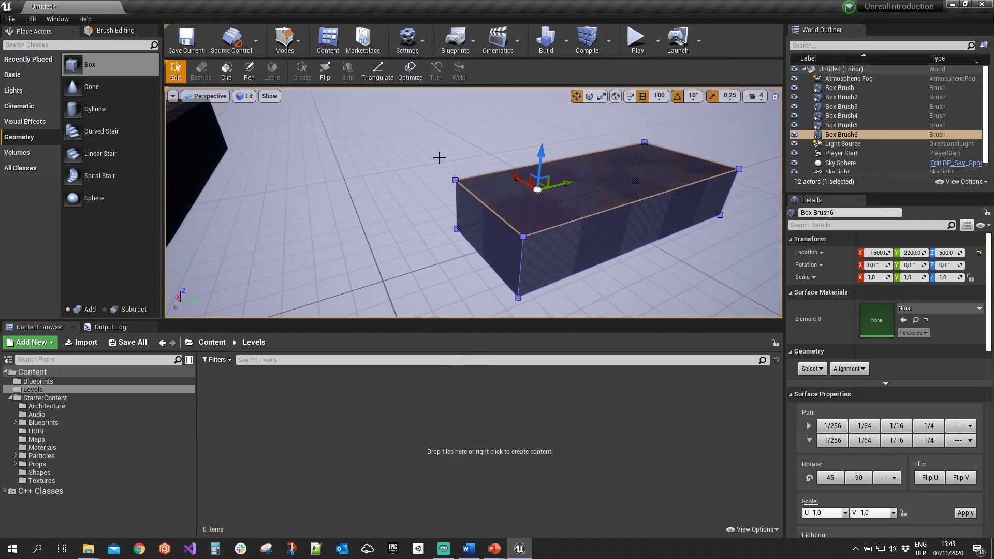
{"action": "left_click", "coordinate": [523, 234]}
{"action": "mouse_move", "coordinate": [501, 210]}
{"action": "left_mouse_down", "text": "alt"}
{"action": "mouse_move", "coordinate": [595, 222]}
{"action": "mouse_move", "coordinate": [674, 216]}
{"action": "left_mouse_up", "text": "alt"}
{"action": "left_click", "coordinate": [676, 216]}
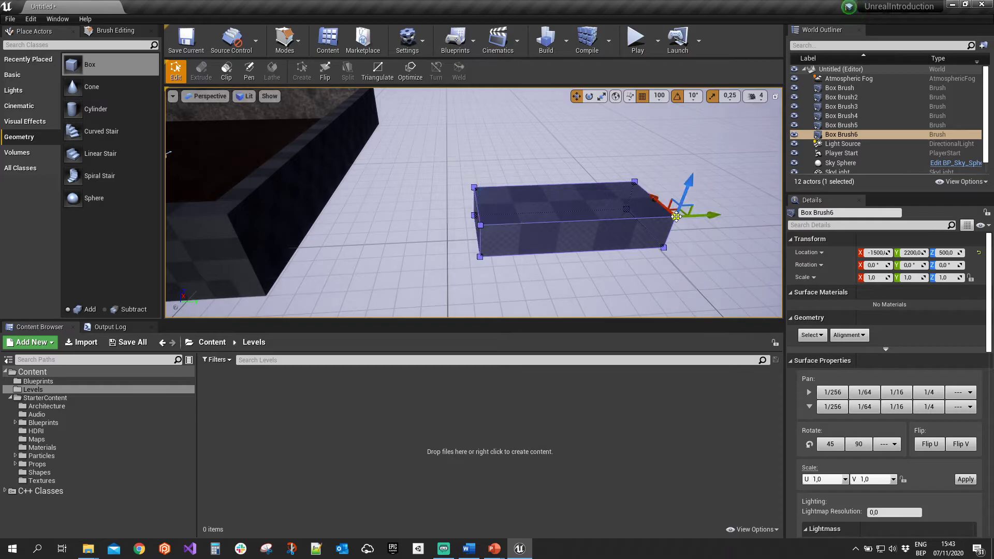
{"action": "left_click", "coordinate": [474, 187]}
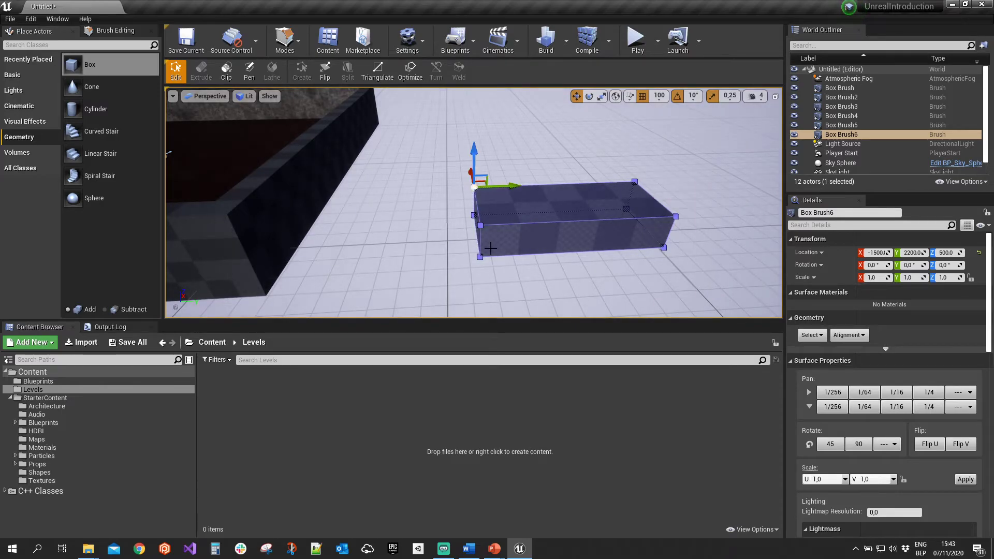
{"action": "left_click", "coordinate": [526, 136]}
{"action": "left_click", "coordinate": [551, 209]}
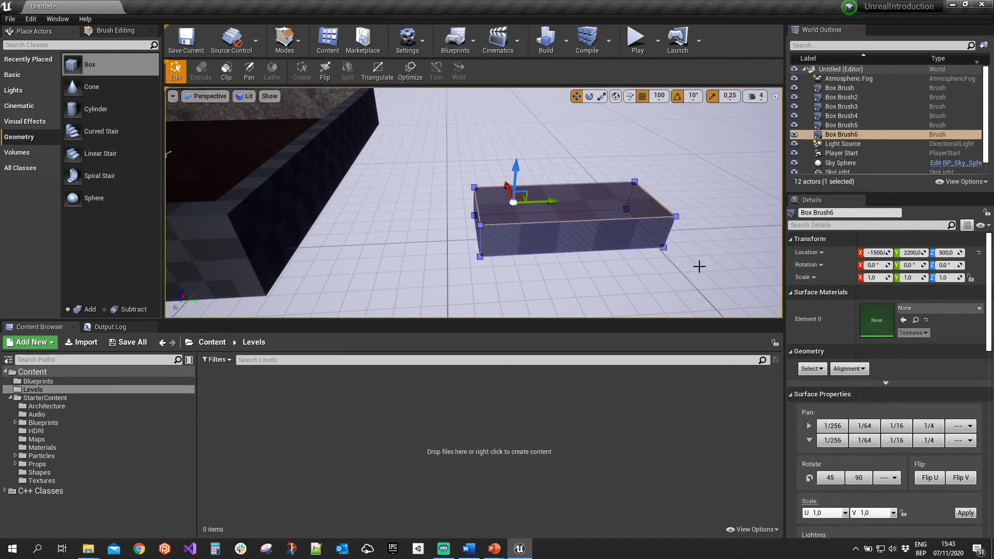
- Set the pivot offset at the block's upper rear corner nearest the enclosure, and reselect the top face to check it
{"action": "left_click", "coordinate": [473, 186]}
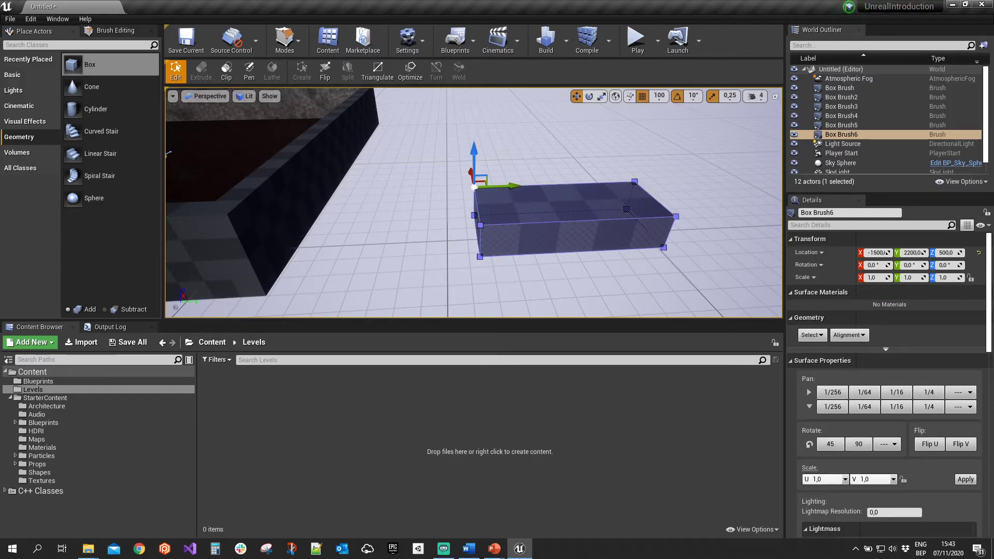
{"action": "right_click", "coordinate": [474, 187]}
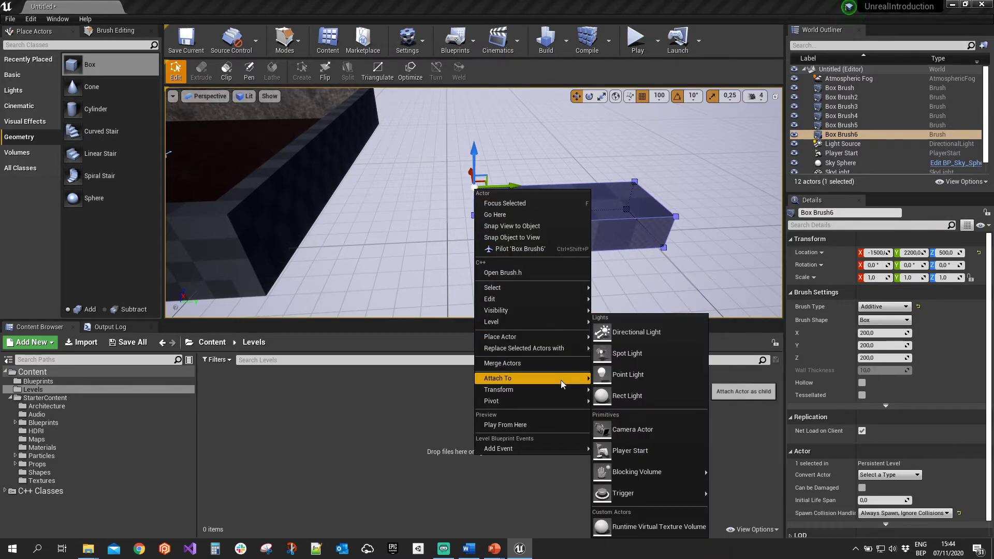
{"action": "mouse_move", "coordinate": [564, 402]}
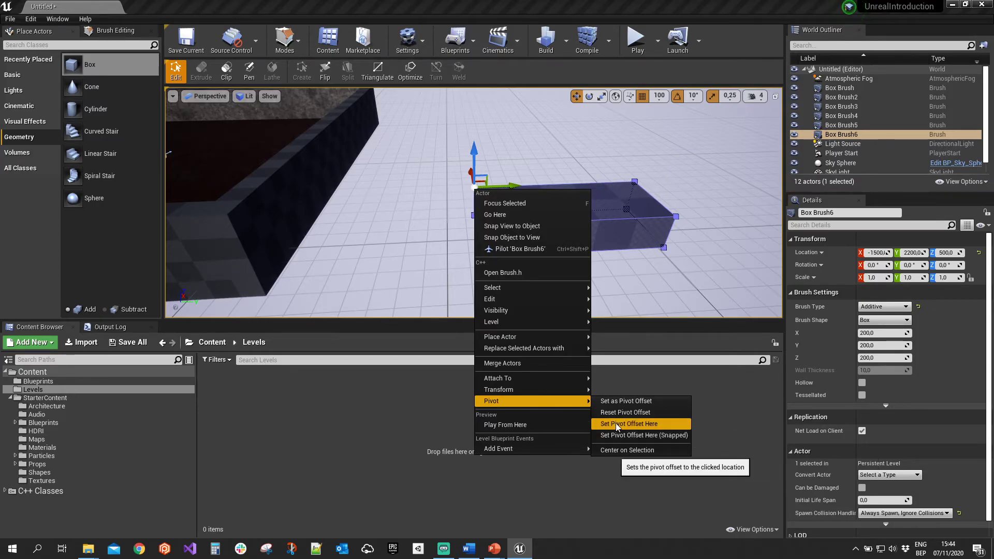
{"action": "left_click", "coordinate": [644, 424]}
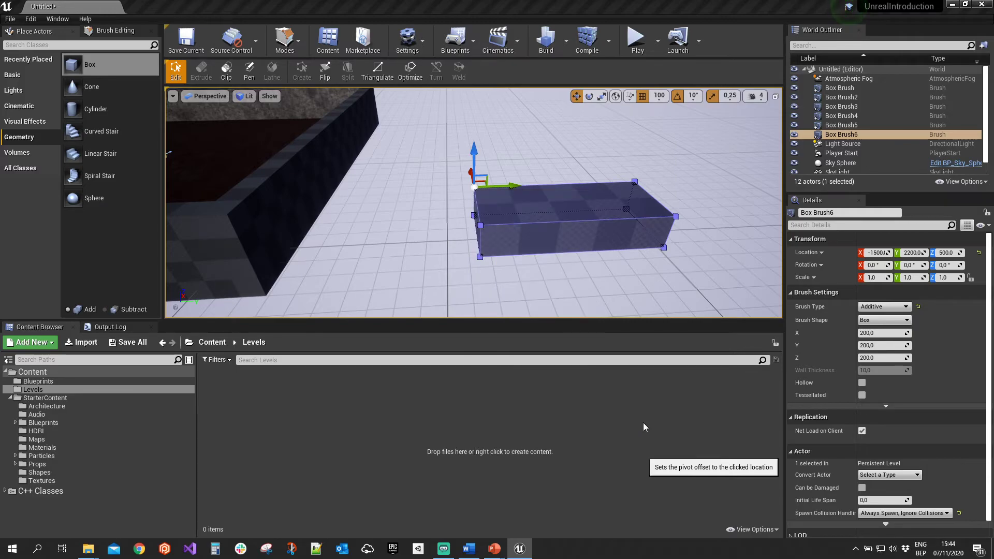
{"action": "left_click", "coordinate": [540, 208]}
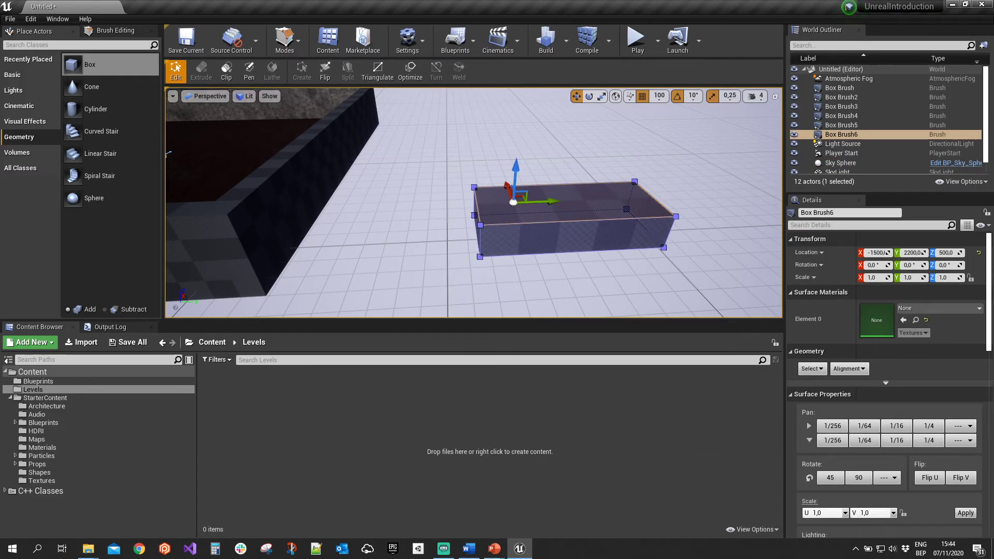
- Select the block's upper rear corner vertex nearest the enclosure and use Set as Pivot Offset on that exact vertex
{"action": "key", "text": "f"}
{"action": "left_click_drag", "start_coordinate": [489, 231], "coordinate": [437, 188], "text": "alt"}
{"action": "left_click", "coordinate": [438, 187]}
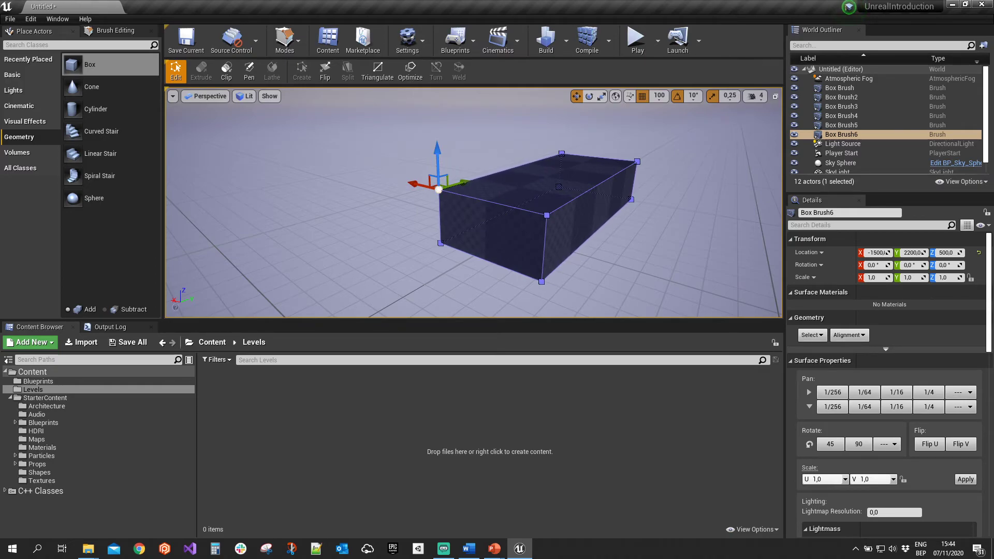
{"action": "right_click", "coordinate": [500, 183]}
{"action": "mouse_move", "coordinate": [552, 393]}
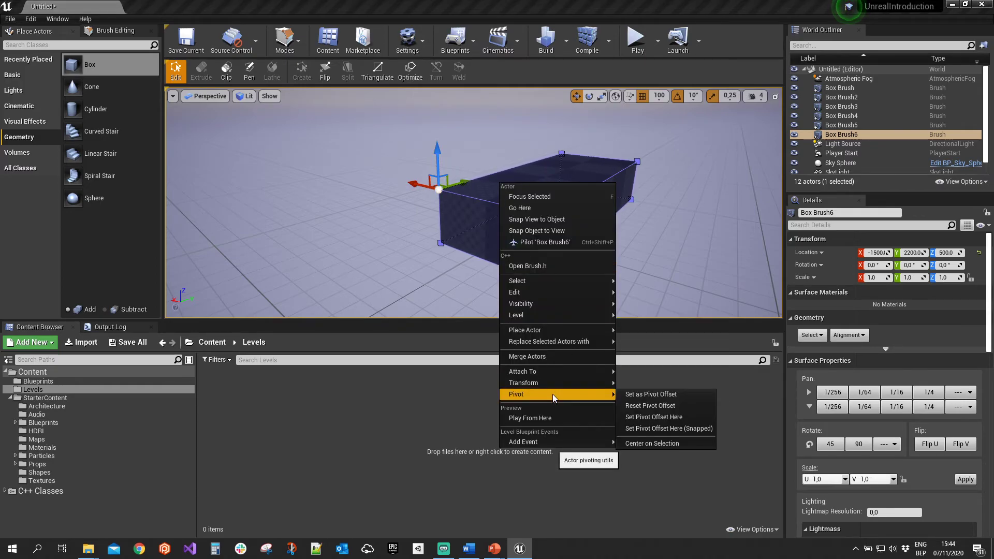
{"action": "left_click", "coordinate": [663, 396]}
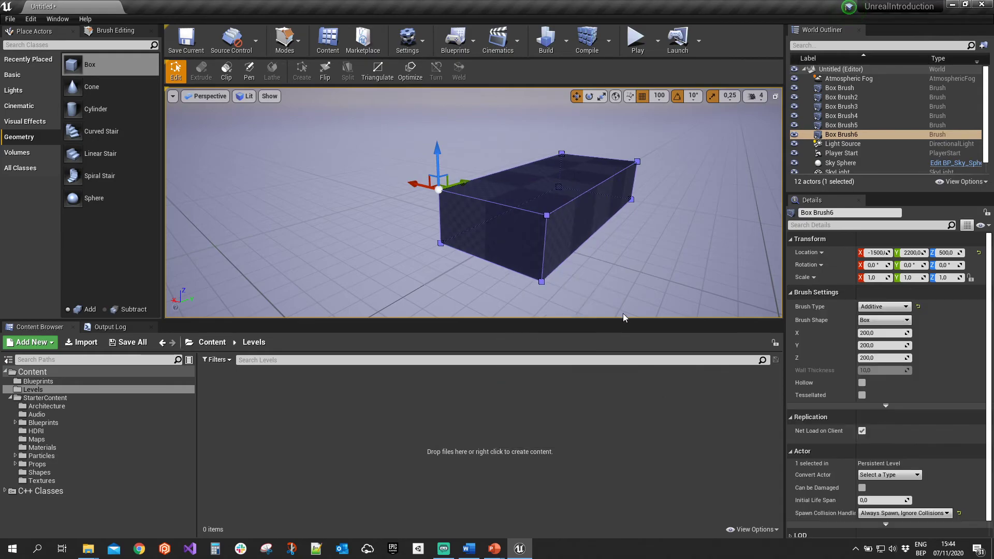
- Reselect the block's top face and examine the pivot's position relative to the corner from several angles
{"action": "left_click", "coordinate": [604, 259]}
{"action": "left_click", "coordinate": [555, 191]}
{"action": "left_click_drag", "start_coordinate": [556, 191], "coordinate": [452, 223], "text": "alt"}
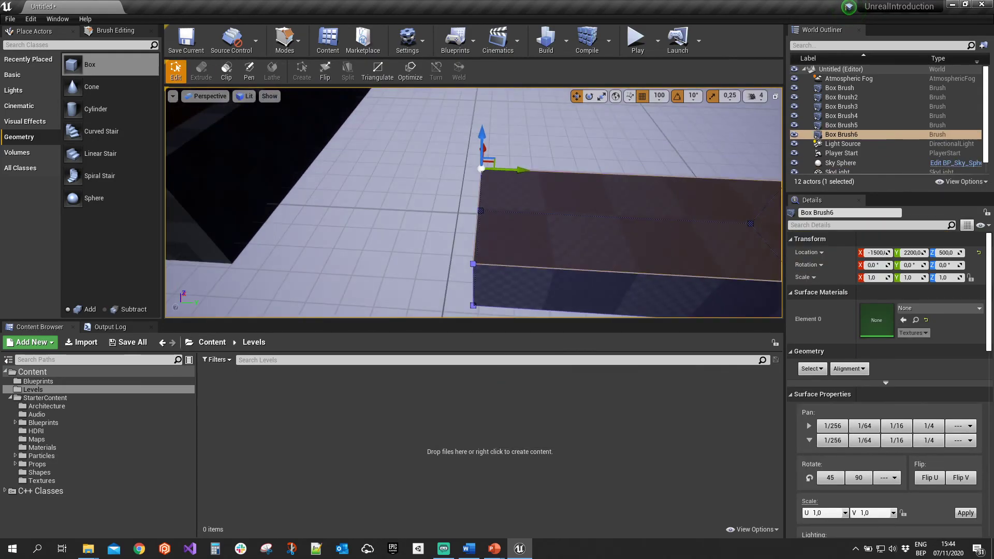
{"action": "scroll", "coordinate": [633, 175], "scroll_direction": "down", "scroll_amount": 5}
{"action": "left_click_drag", "start_coordinate": [632, 175], "coordinate": [735, 142], "text": "alt"}
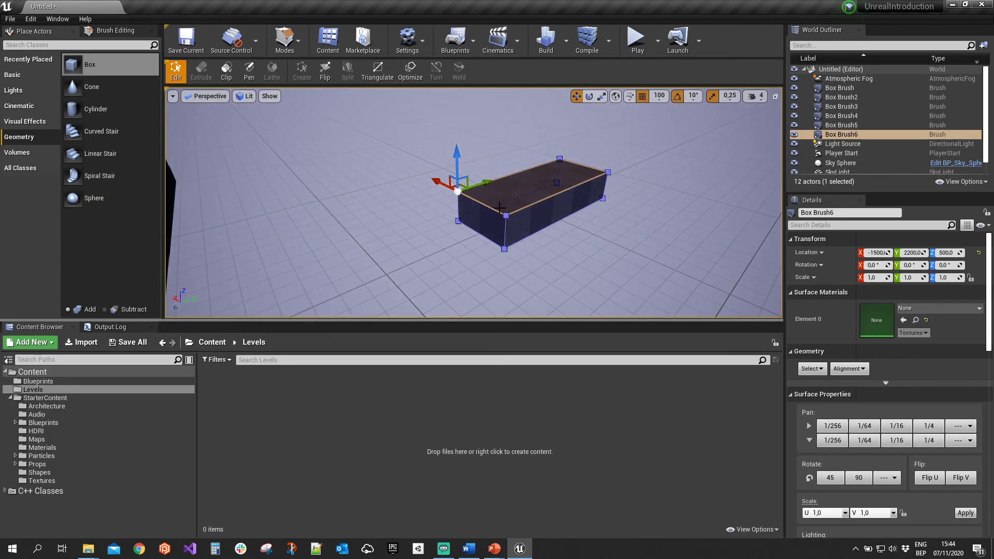
{"action": "left_click_drag", "start_coordinate": [520, 208], "coordinate": [455, 214], "text": "alt"}
{"action": "mouse_move", "coordinate": [606, 190]}
{"action": "left_mouse_down", "text": "alt"}
{"action": "mouse_move", "coordinate": [617, 192]}
{"action": "mouse_move", "coordinate": [592, 191]}
{"action": "left_mouse_up", "text": "alt"}
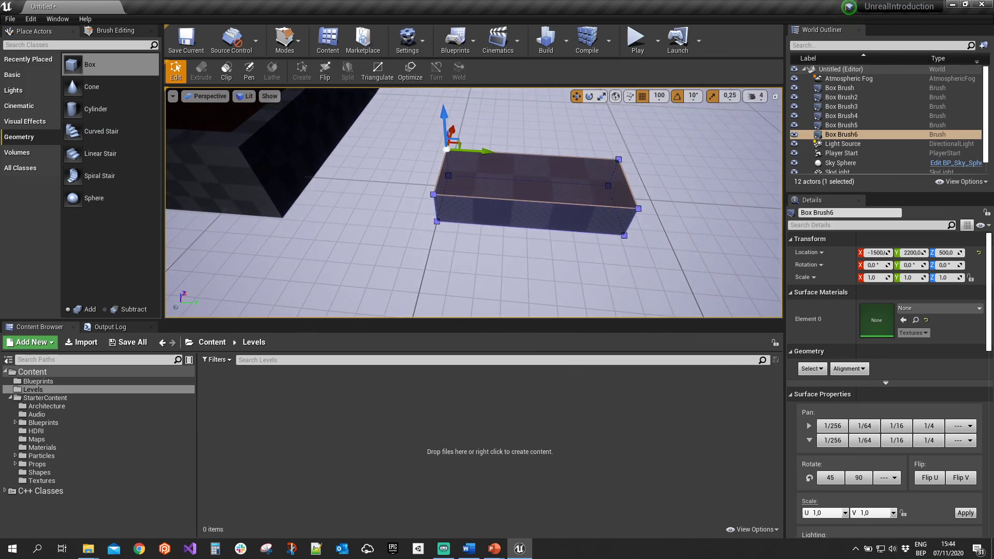